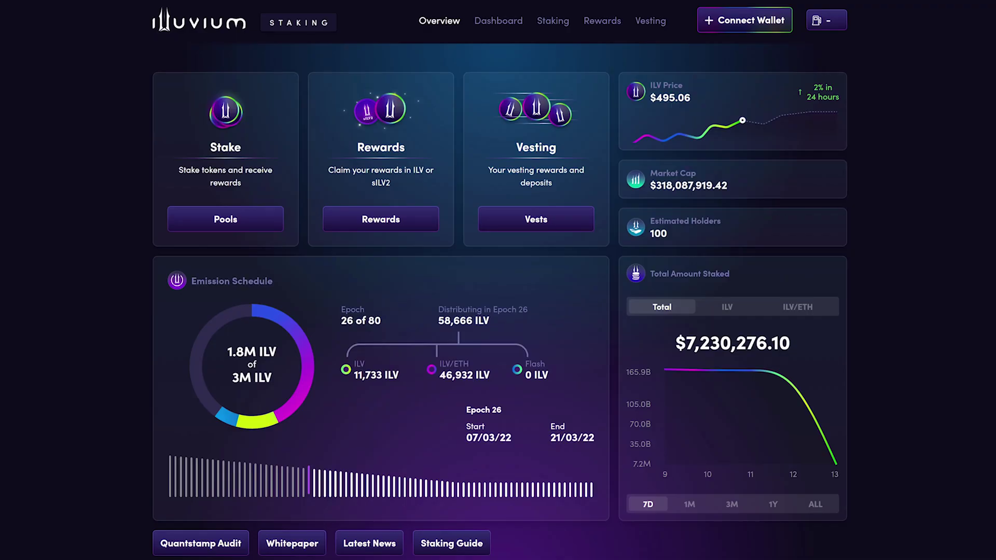
# Review the Browser, Web and Hardware wallet options, then return to Browser to connect a wallet
pyautogui.click(751, 21)
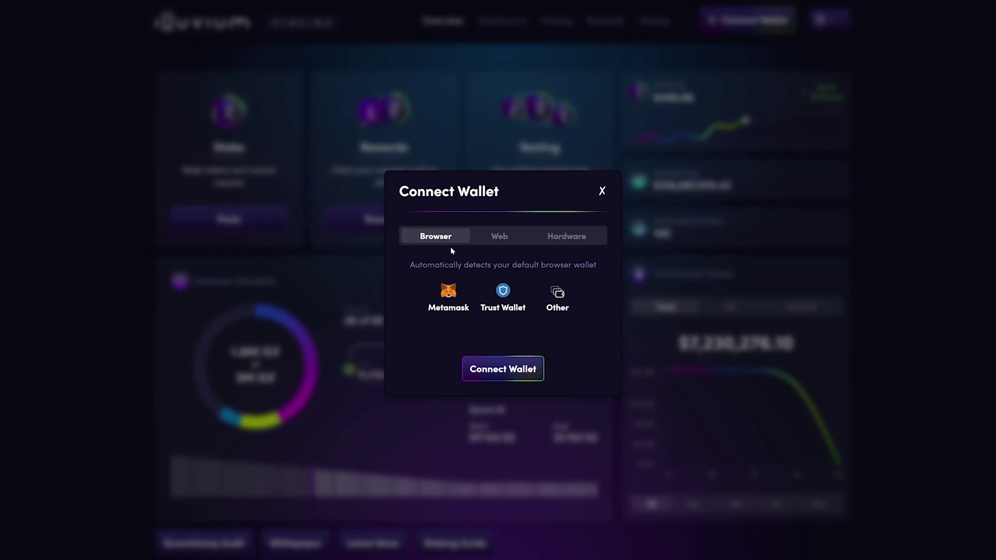
pyautogui.click(499, 246)
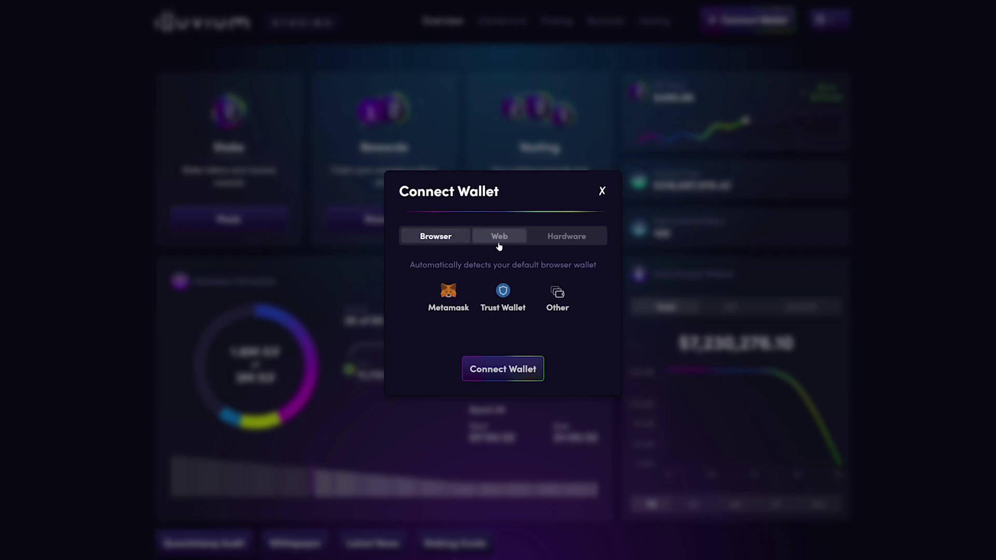
pyautogui.click(568, 241)
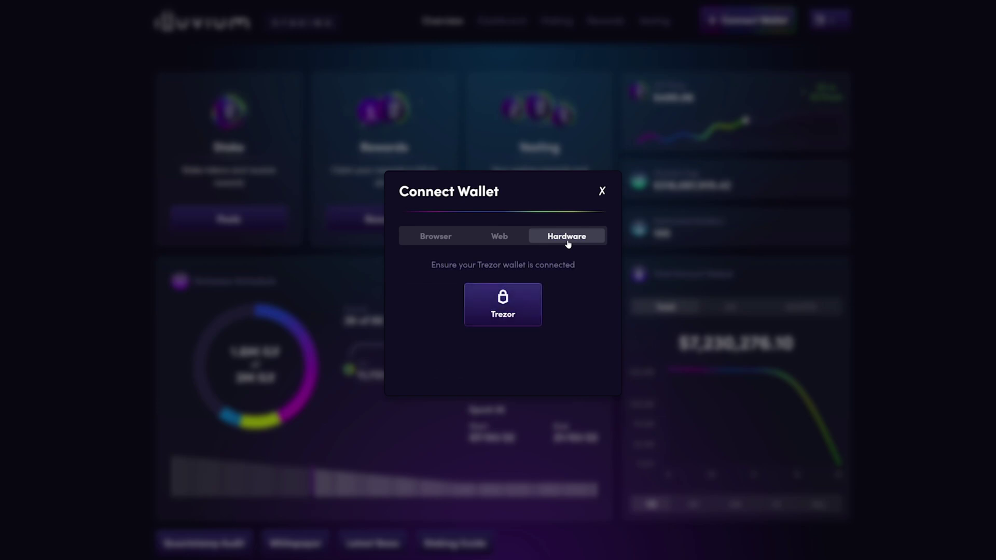
pyautogui.click(444, 243)
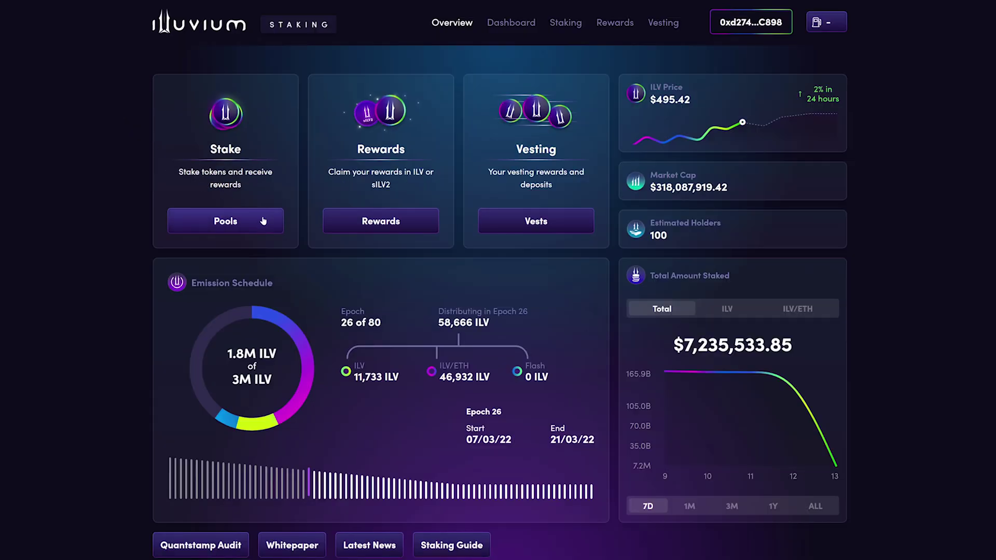
# View the ILV Pool and ILV/ETH Pool details on the Pools page, then start an ILV Pool stake
pyautogui.click(264, 221)
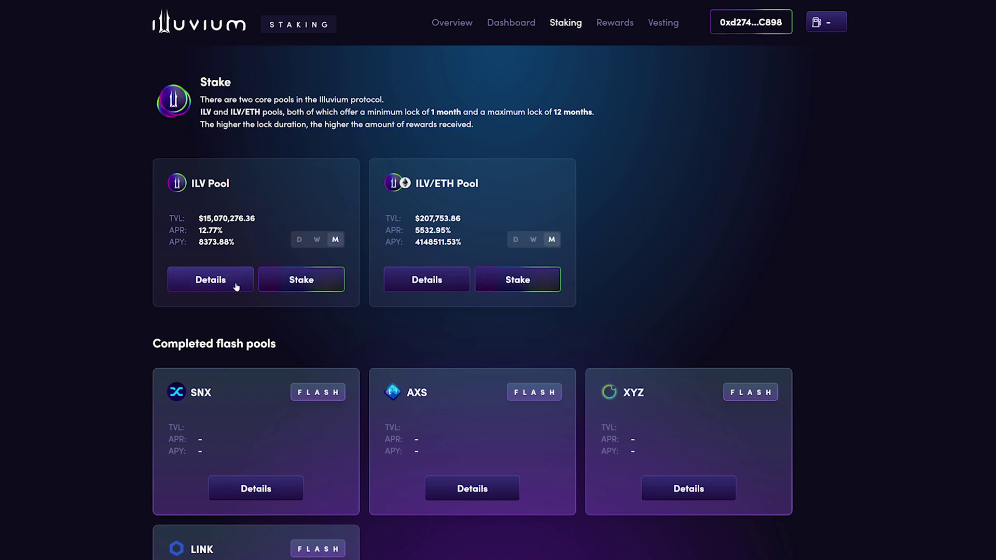
pyautogui.click(236, 285)
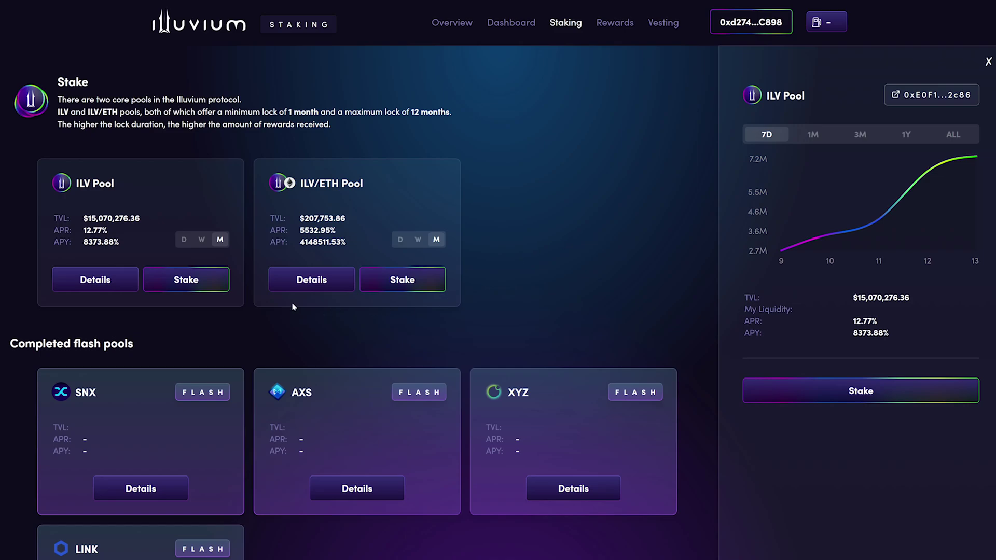
pyautogui.click(293, 286)
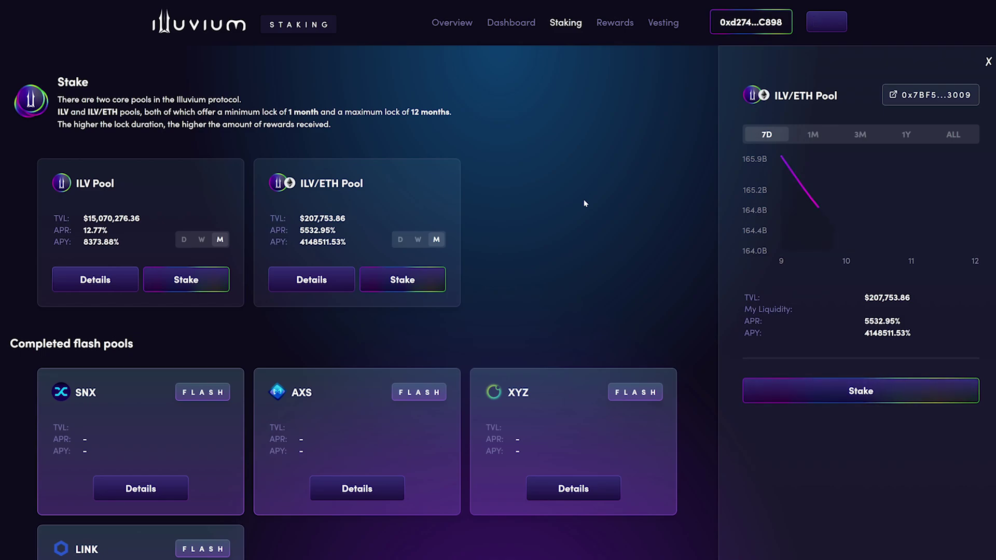
pyautogui.click(209, 286)
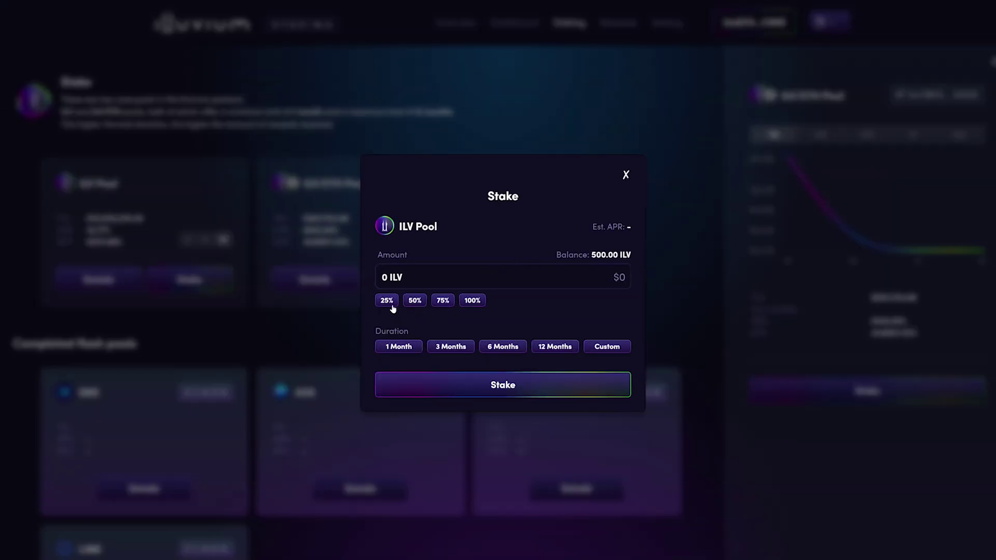
# Stake 125 ILV (25% of balance) in the ILV Pool, stepping the lock from 1 to 12 months
pyautogui.click(391, 304)
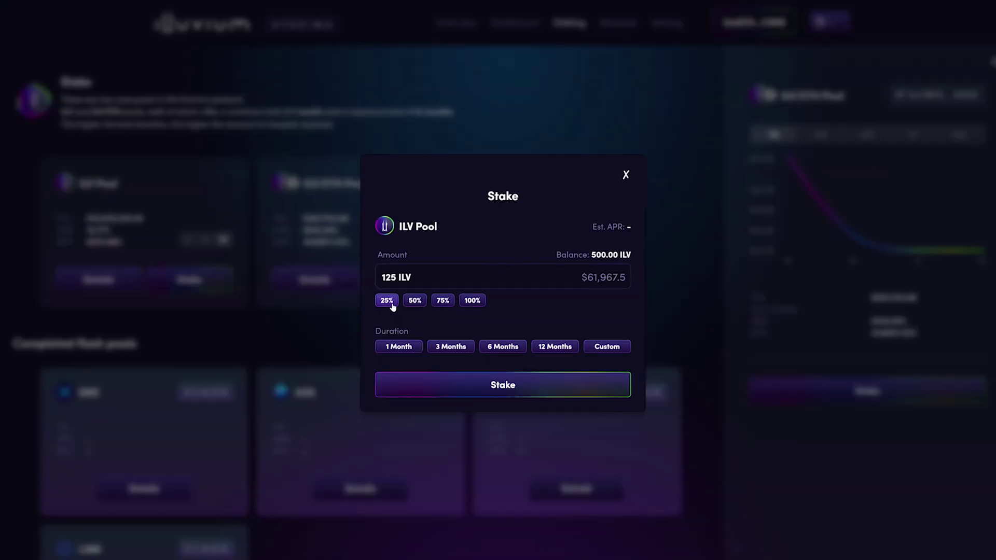
pyautogui.click(416, 351)
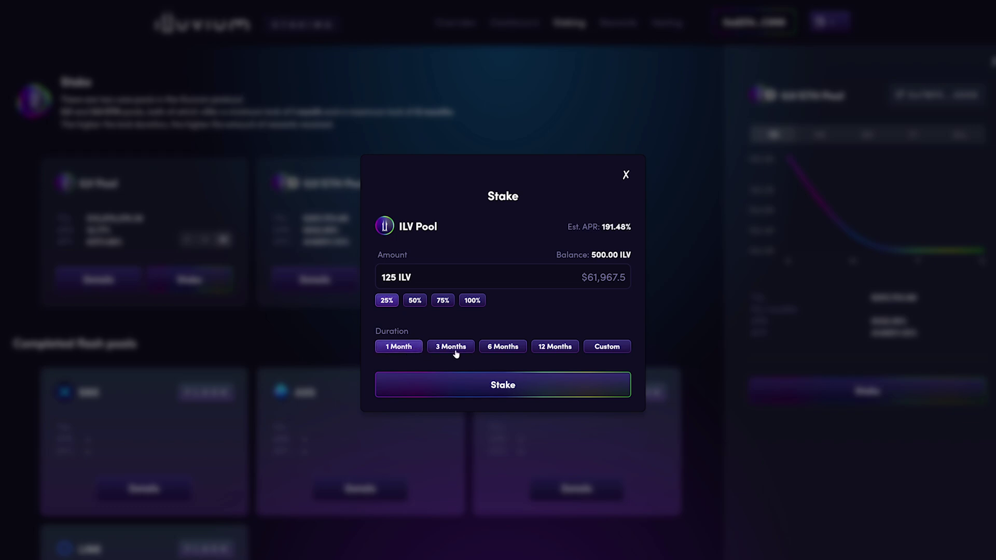
pyautogui.click(456, 352)
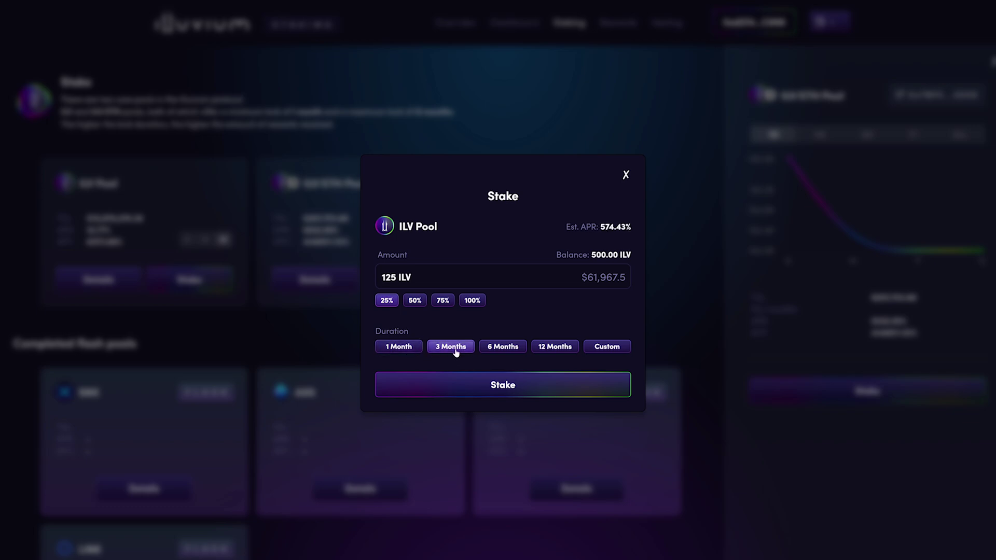
pyautogui.click(500, 350)
pyautogui.click(547, 348)
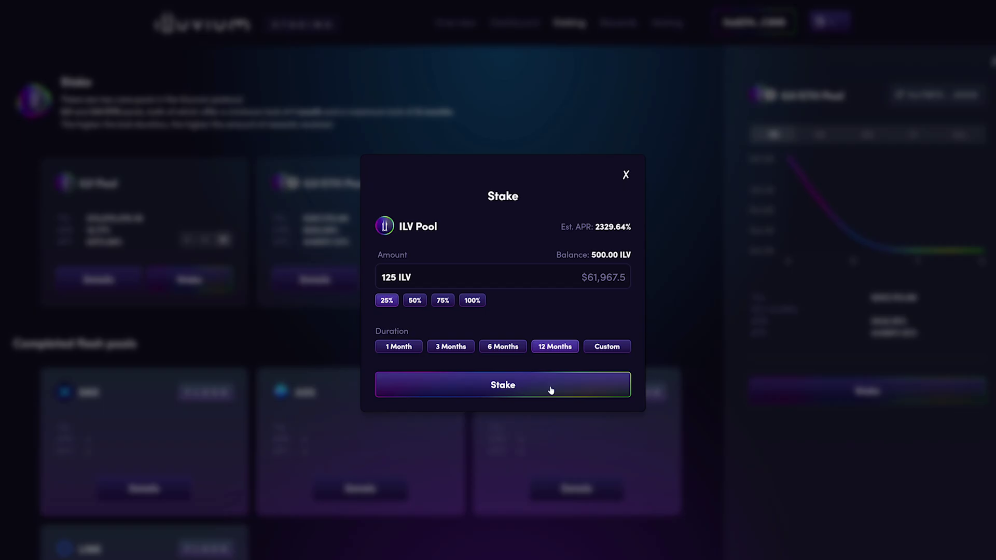
pyautogui.click(549, 390)
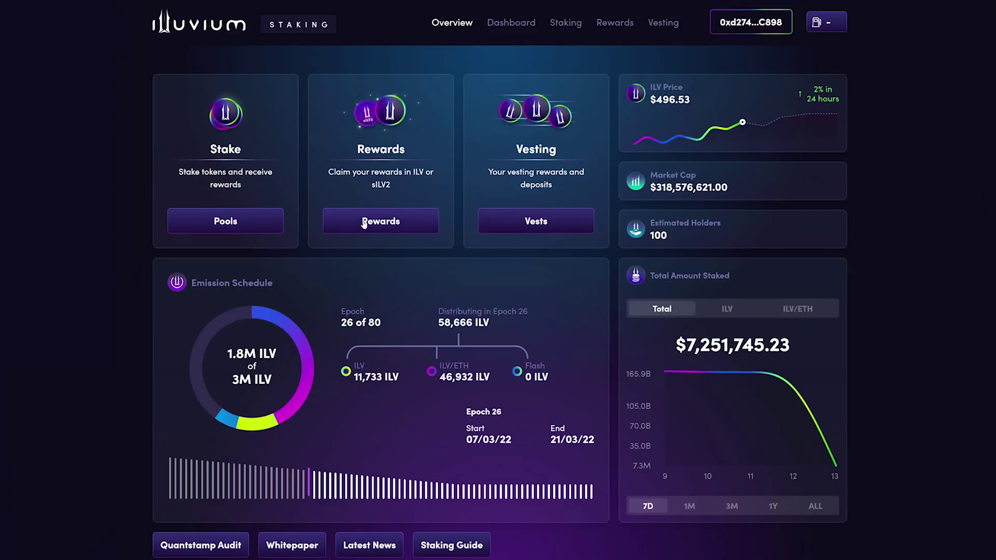
# View pending rewards and tick Claim ILV for the ILV pool's 0.04 ILV reward
pyautogui.click(354, 219)
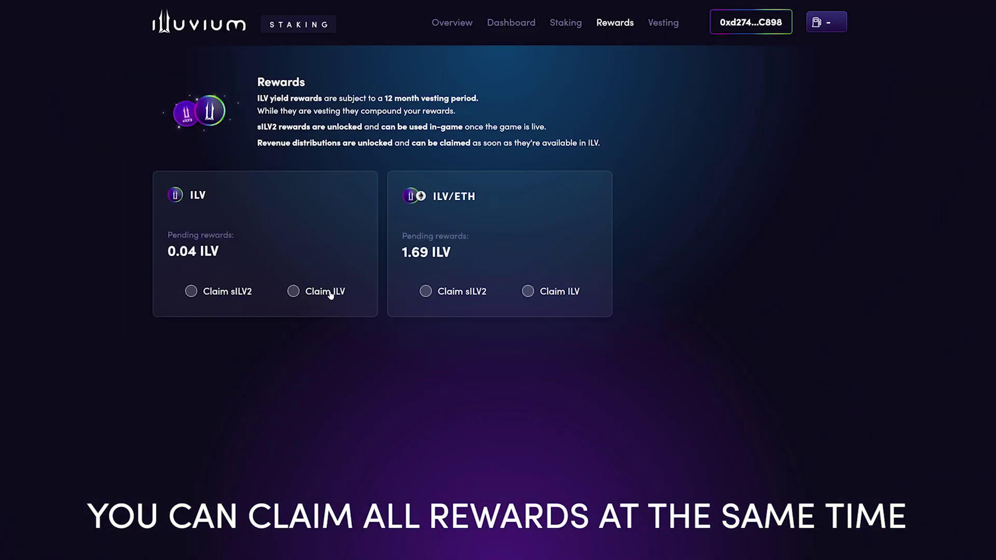
pyautogui.click(294, 291)
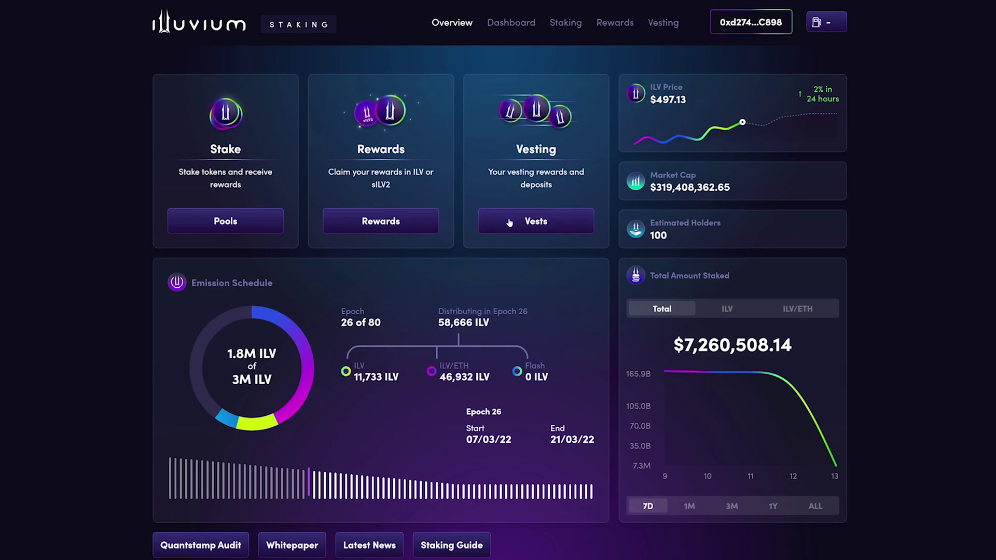
# View the Vesting page with its 12-month vesting notice, filters and sort options
pyautogui.click(513, 220)
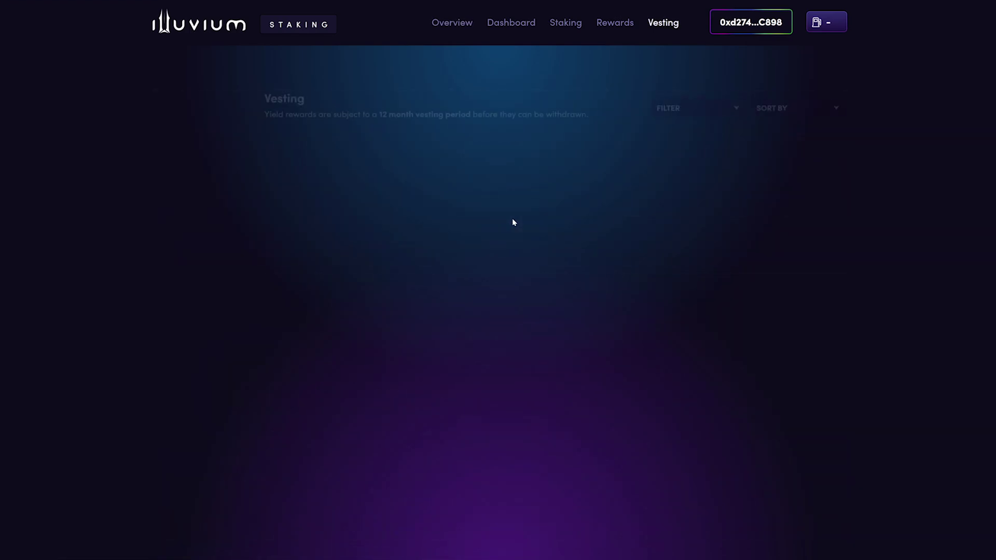